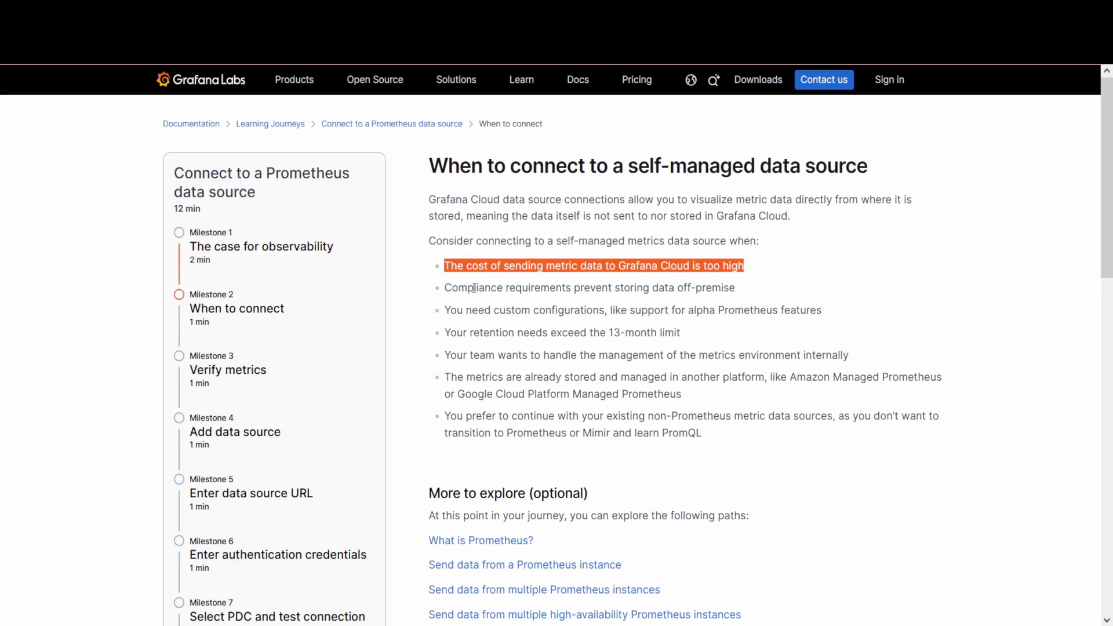
Step: Highlight each reason in turn: compliance, custom configurations, 13-month retention, team management, other platform, non-Prometheus sources
drag(445, 287, 764, 300)
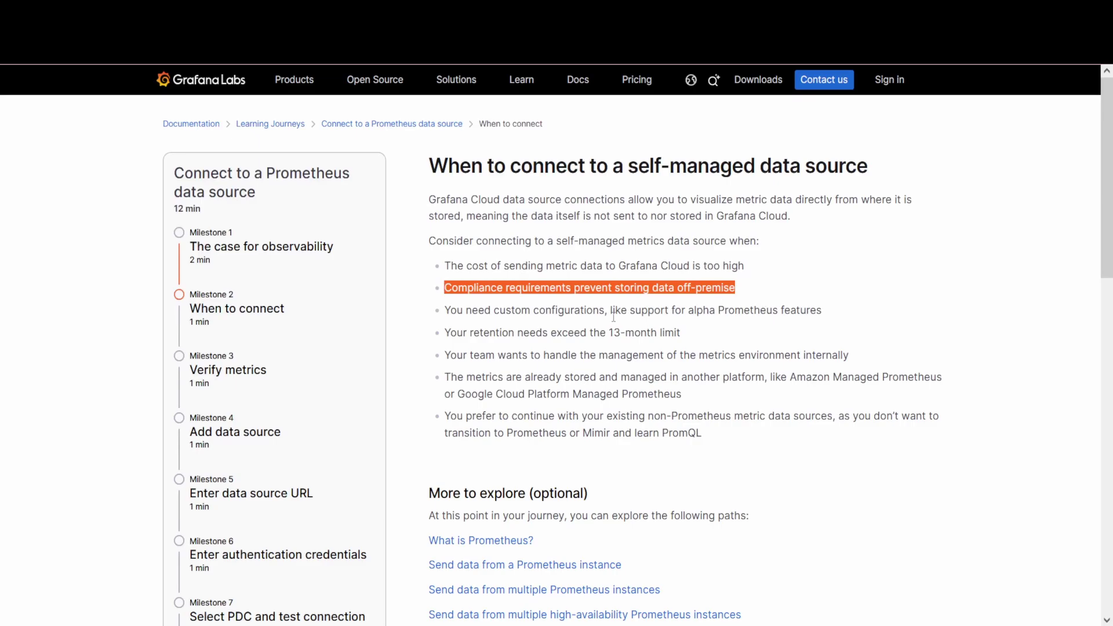
drag(445, 310, 829, 315)
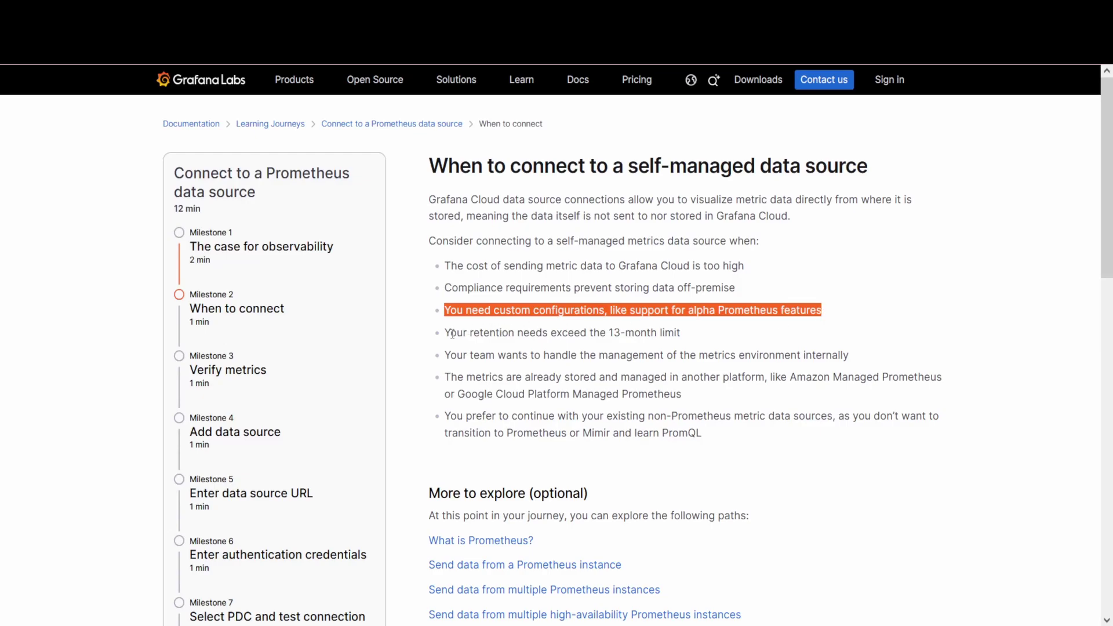
drag(445, 332, 687, 339)
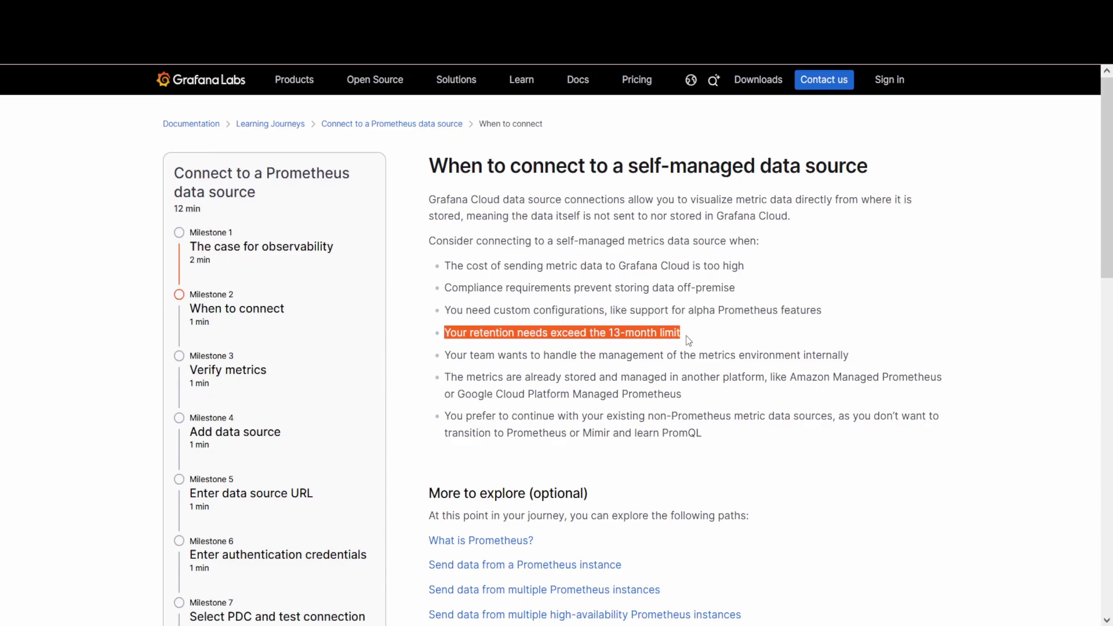
drag(446, 359, 852, 370)
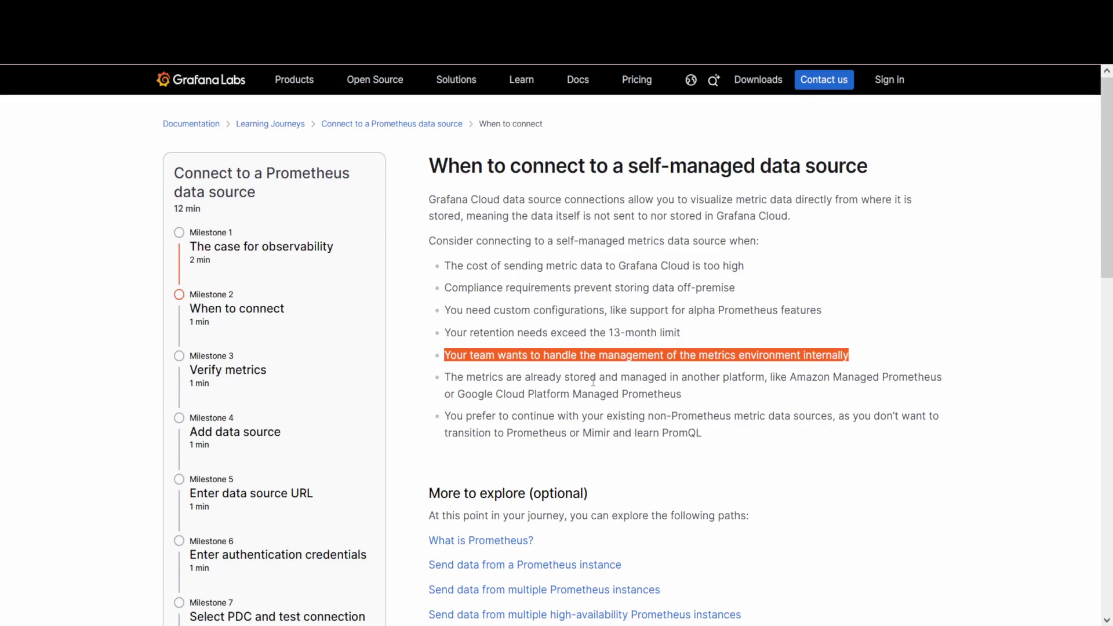
mouse_move(444, 377)
mouse_down()
mouse_move(754, 379)
mouse_move(757, 390)
mouse_up()
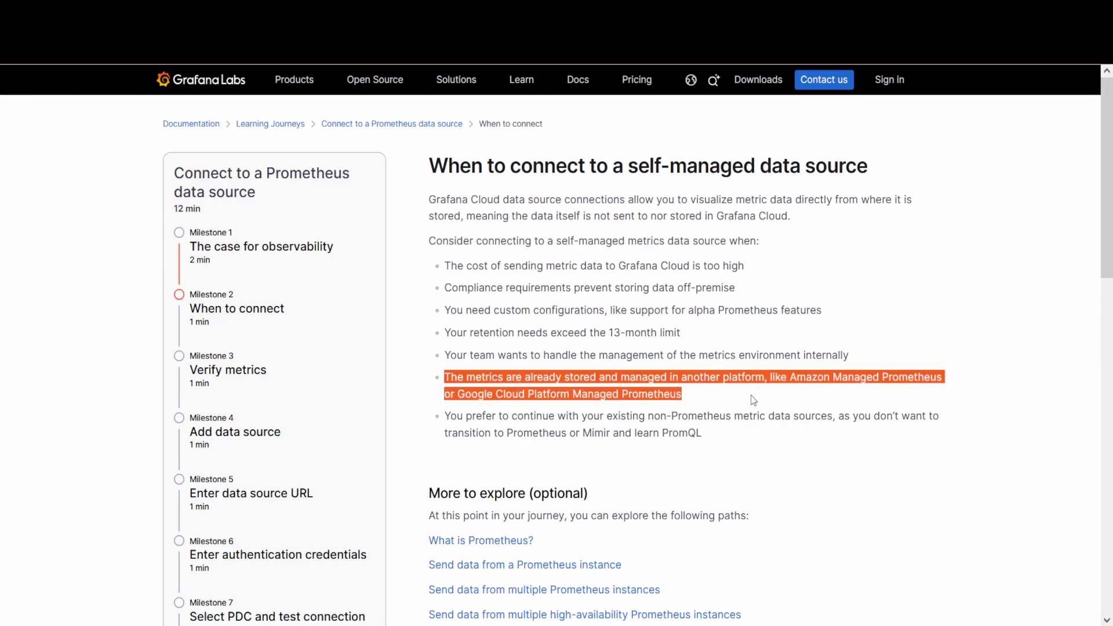
mouse_move(444, 417)
mouse_down()
mouse_move(639, 419)
mouse_move(708, 432)
mouse_up()
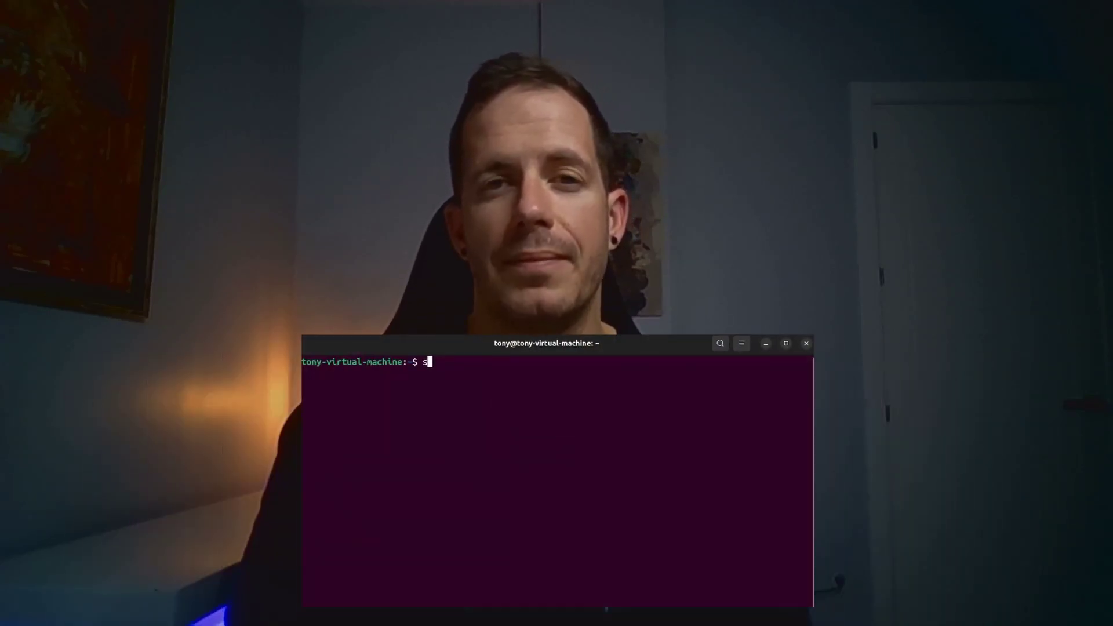
text(ystemctl status prometh)
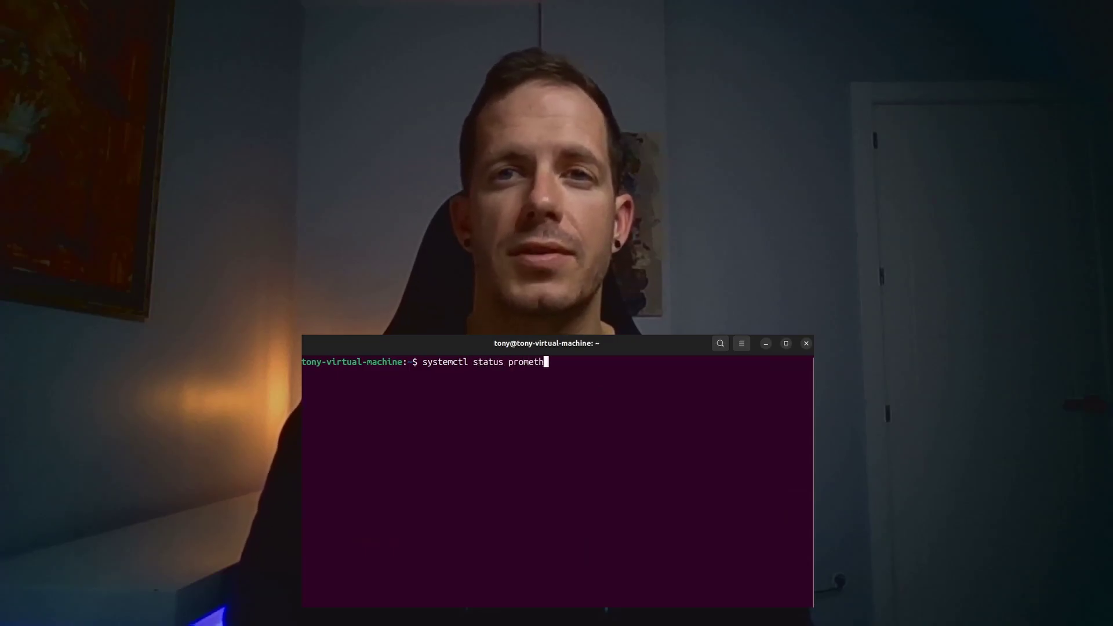
text(eus.service)
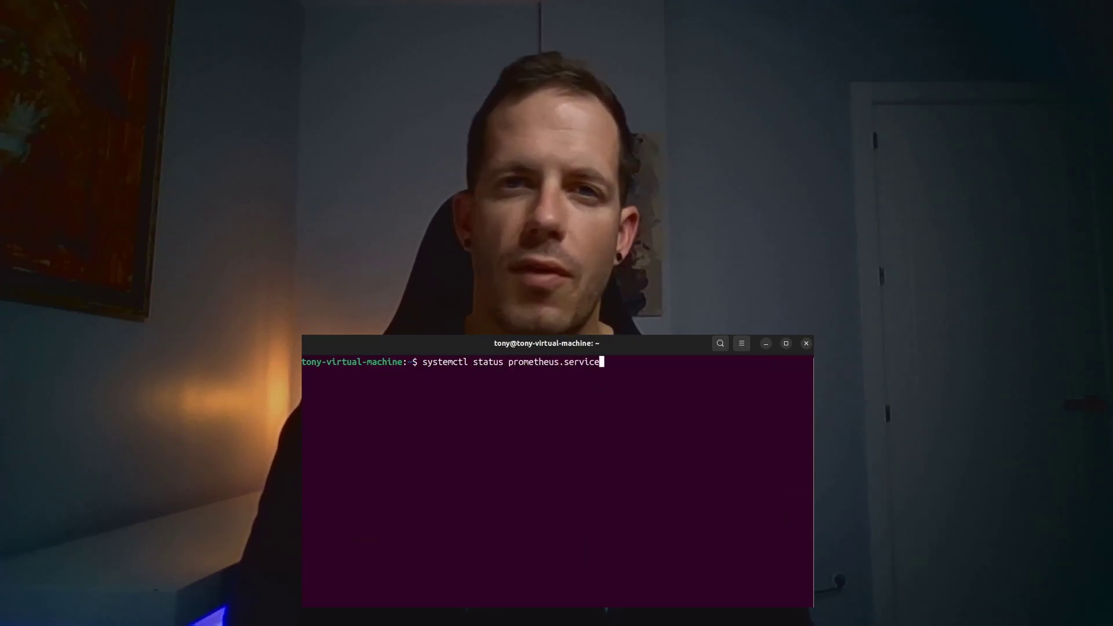
key(Return)
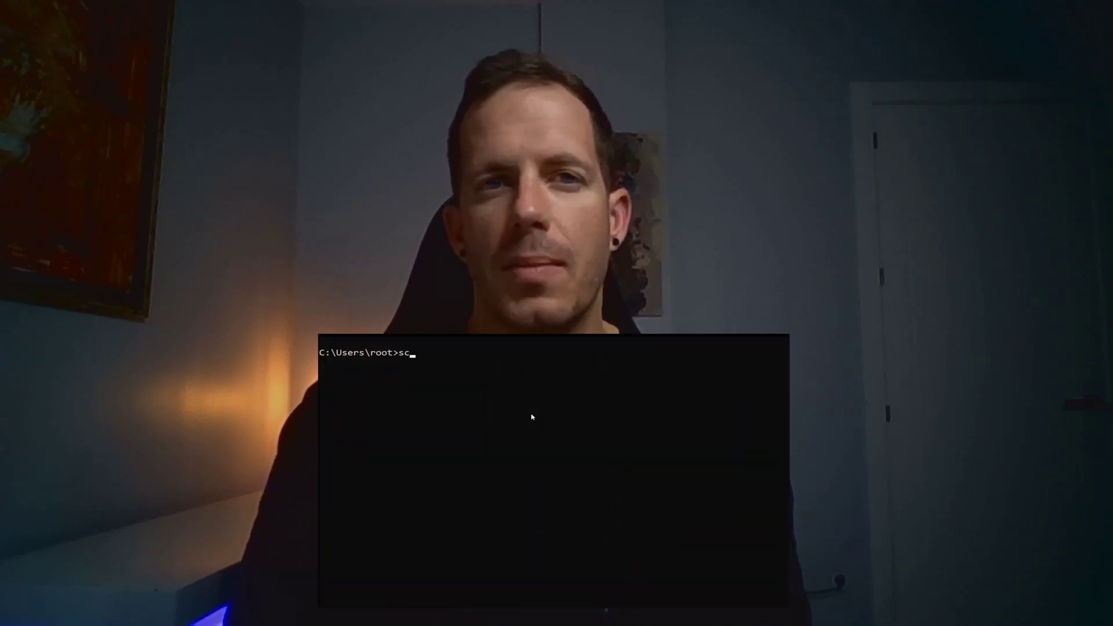
text( query promethe)
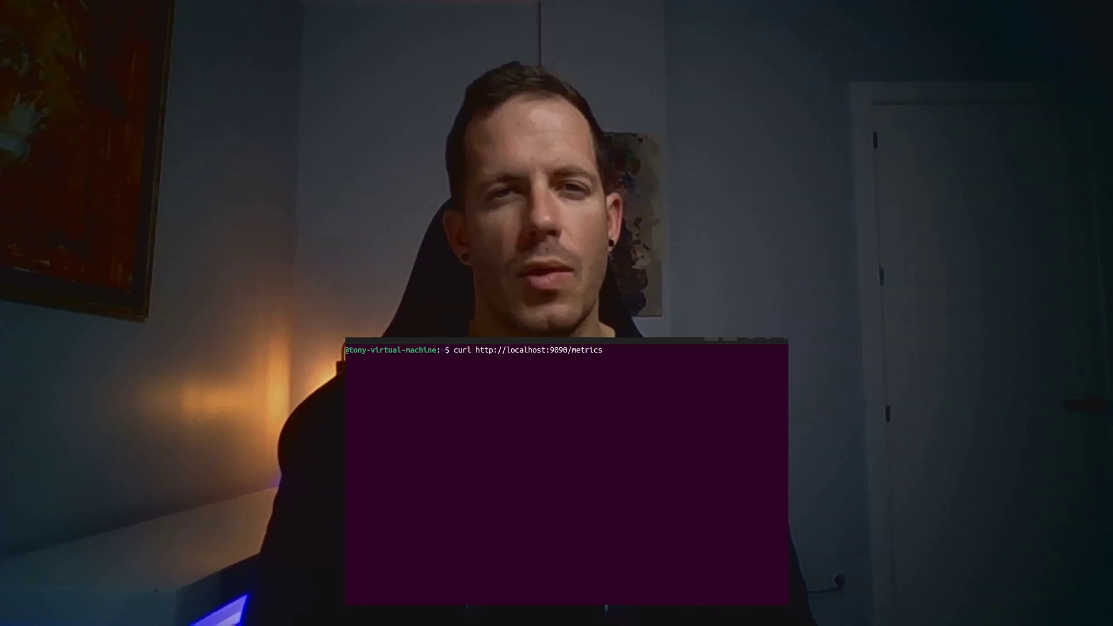
key(Return)
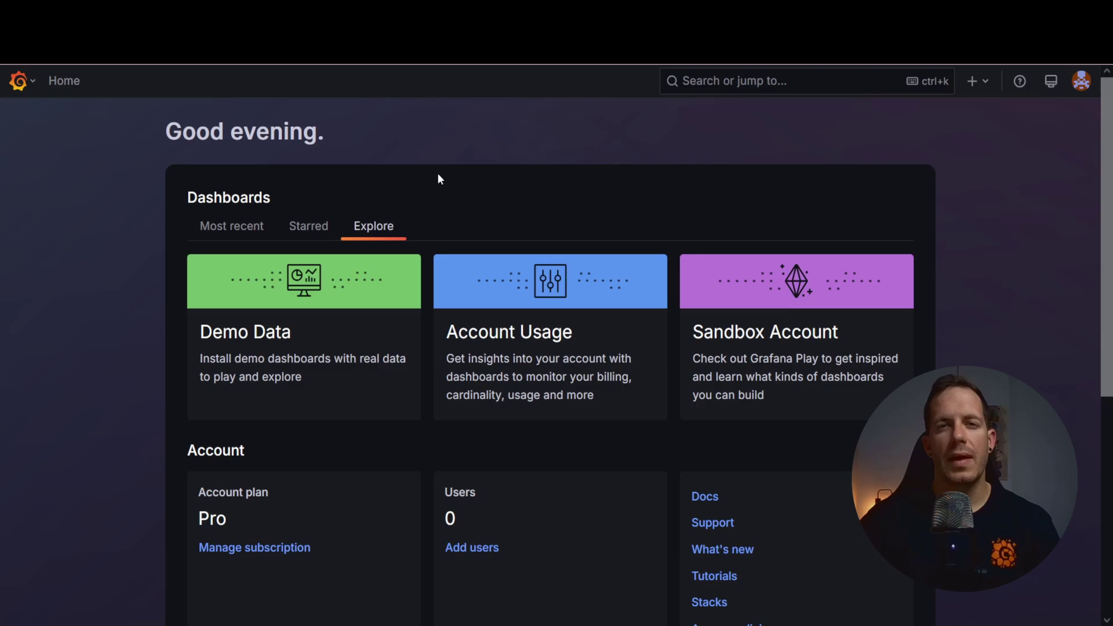
Step: Create a new Prometheus data source from Connections > Add new connection
click(19, 81)
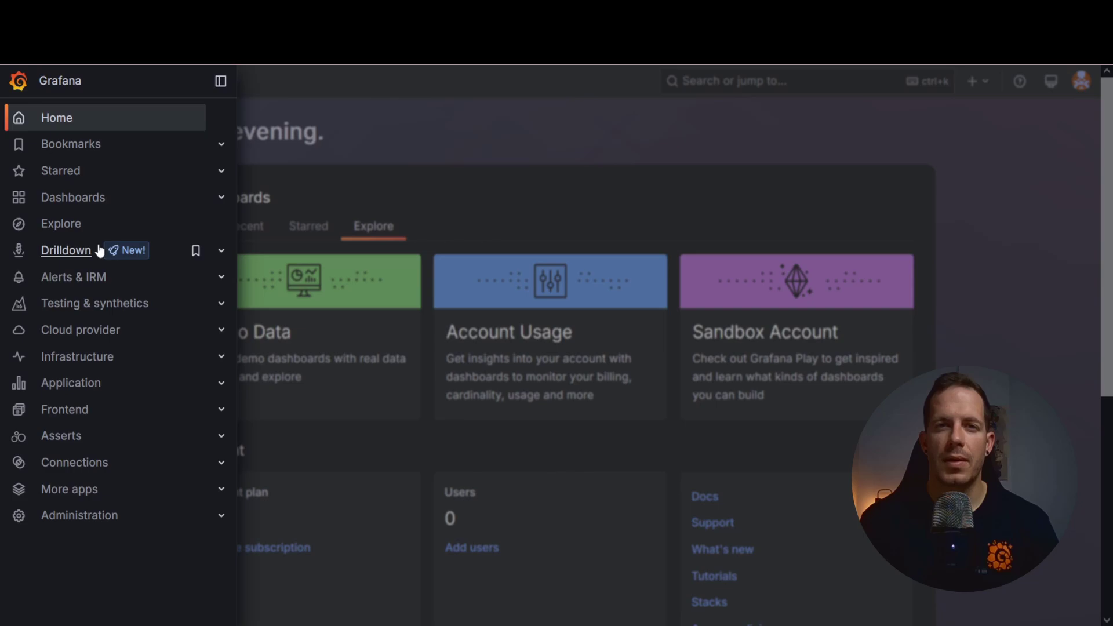
click(220, 463)
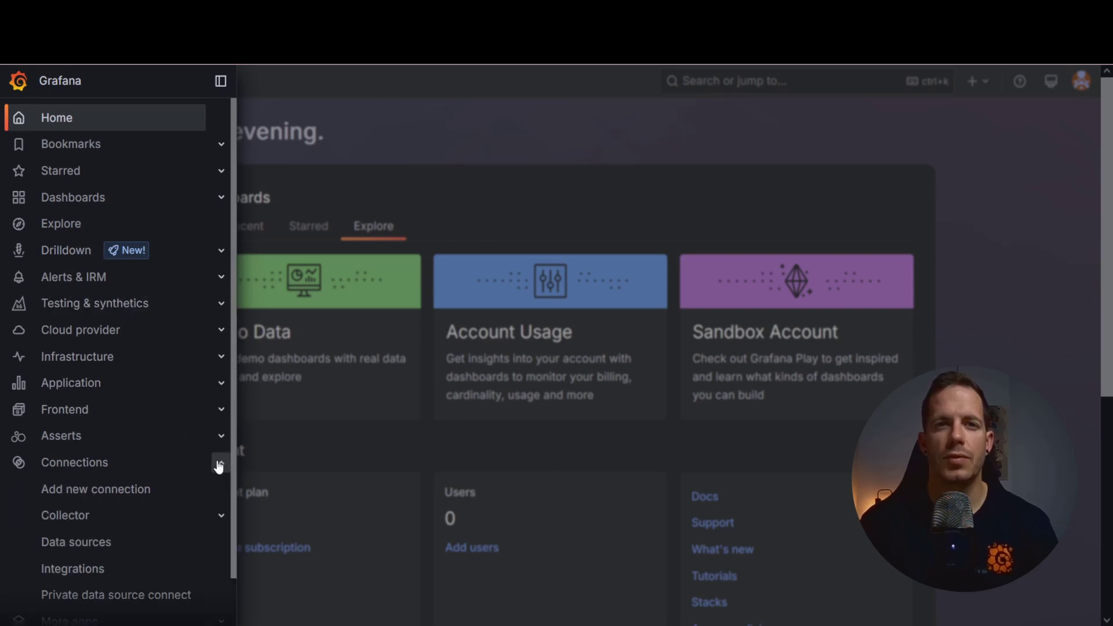
click(135, 493)
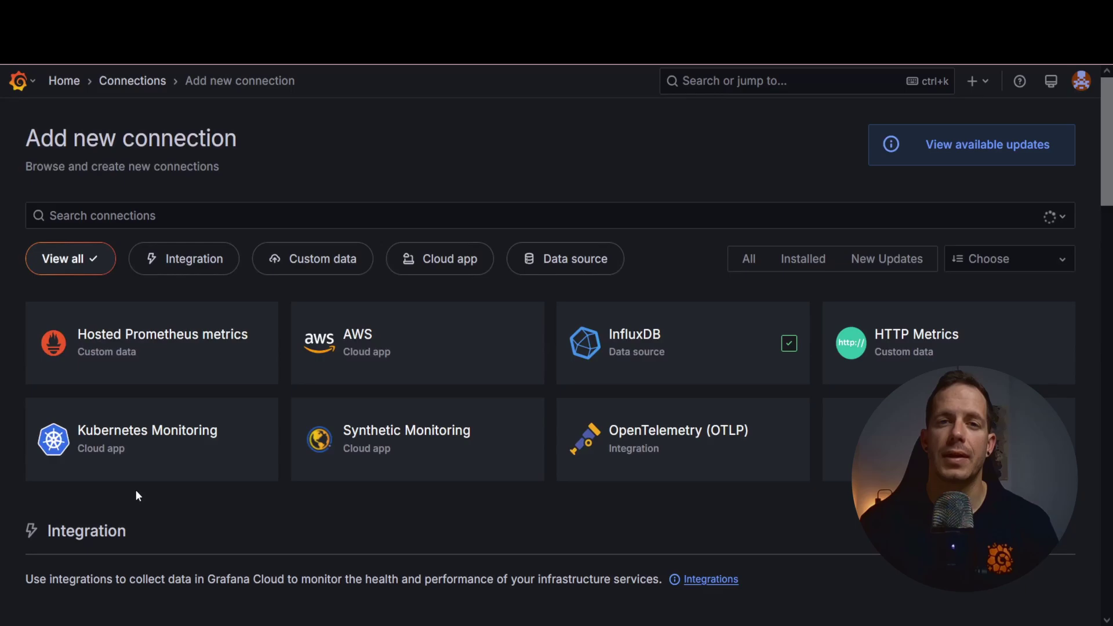
click(267, 214)
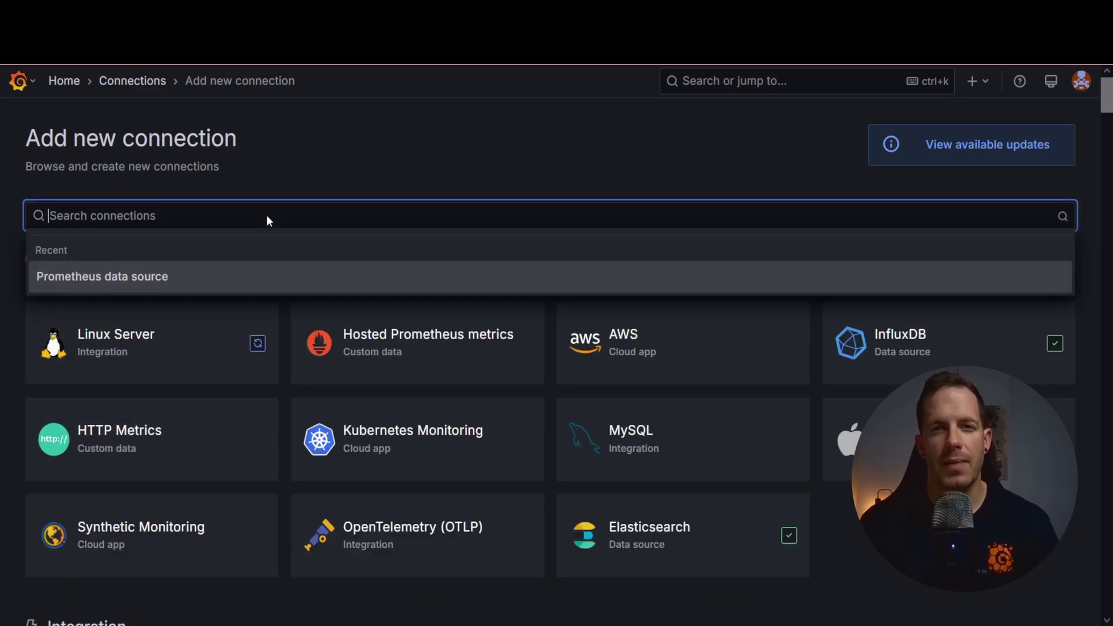
text(prometheus)
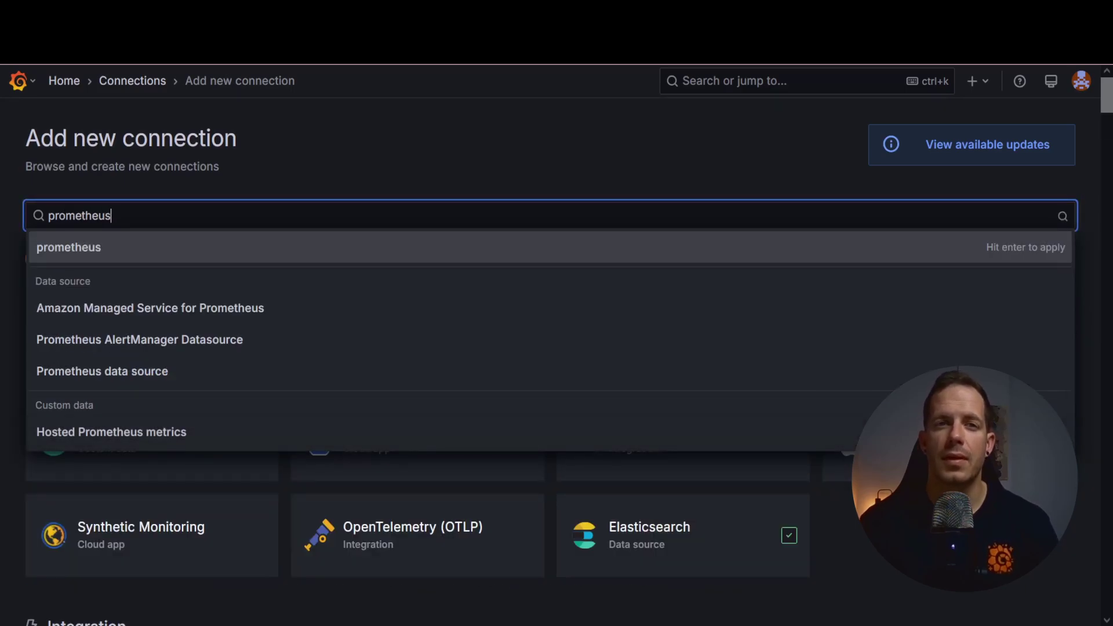
click(101, 372)
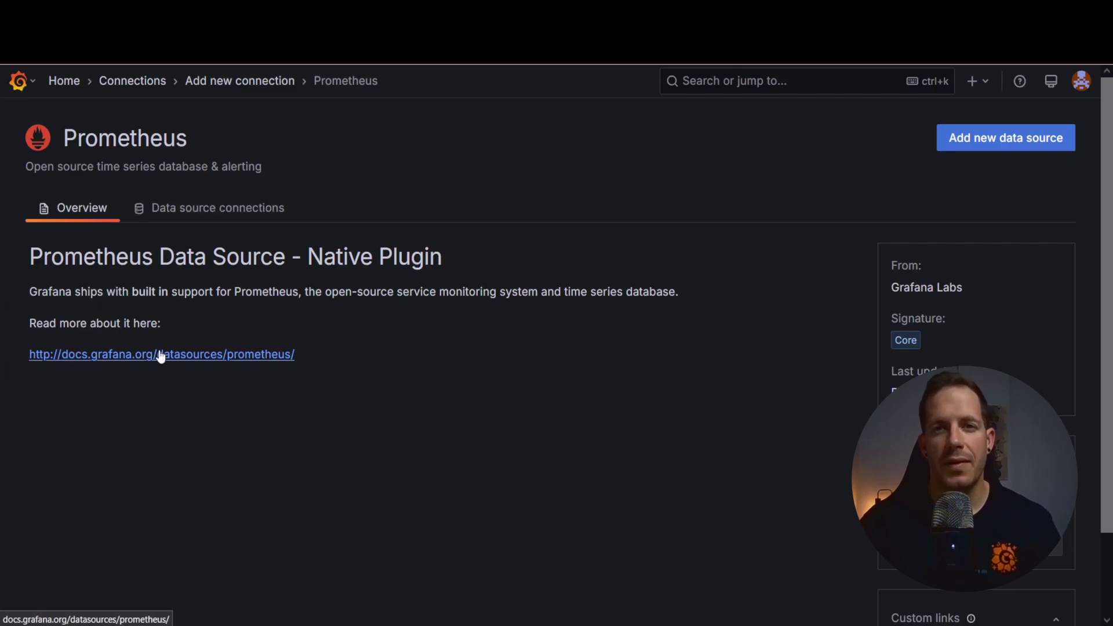
click(984, 137)
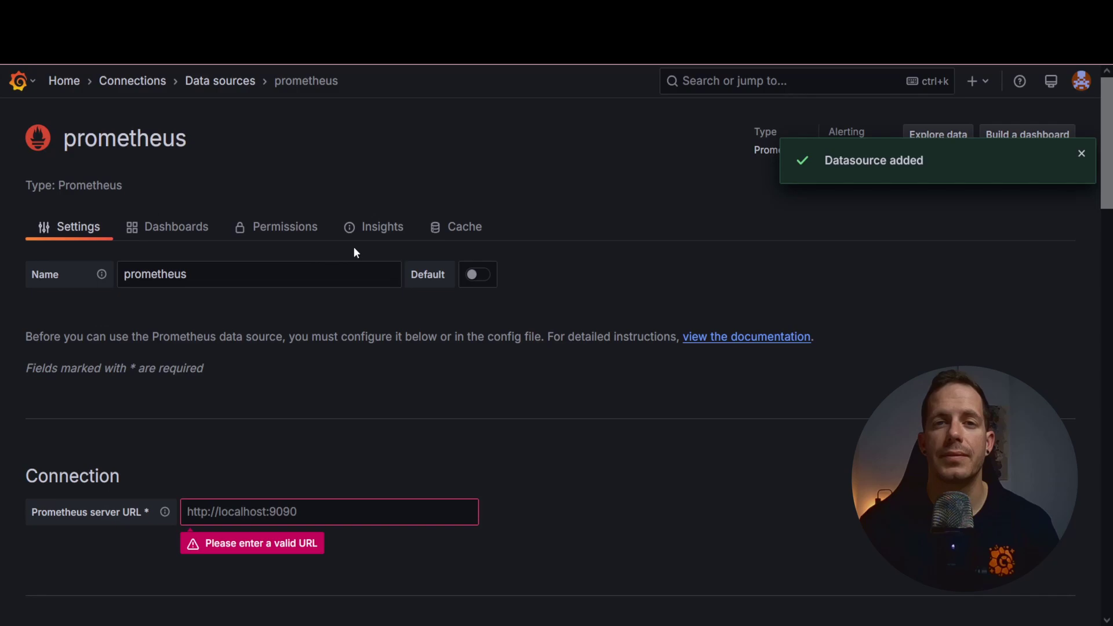
Step: Append '-sys-metrics' to the data source Name, making it 'prometheus-sys-metrics'
click(269, 285)
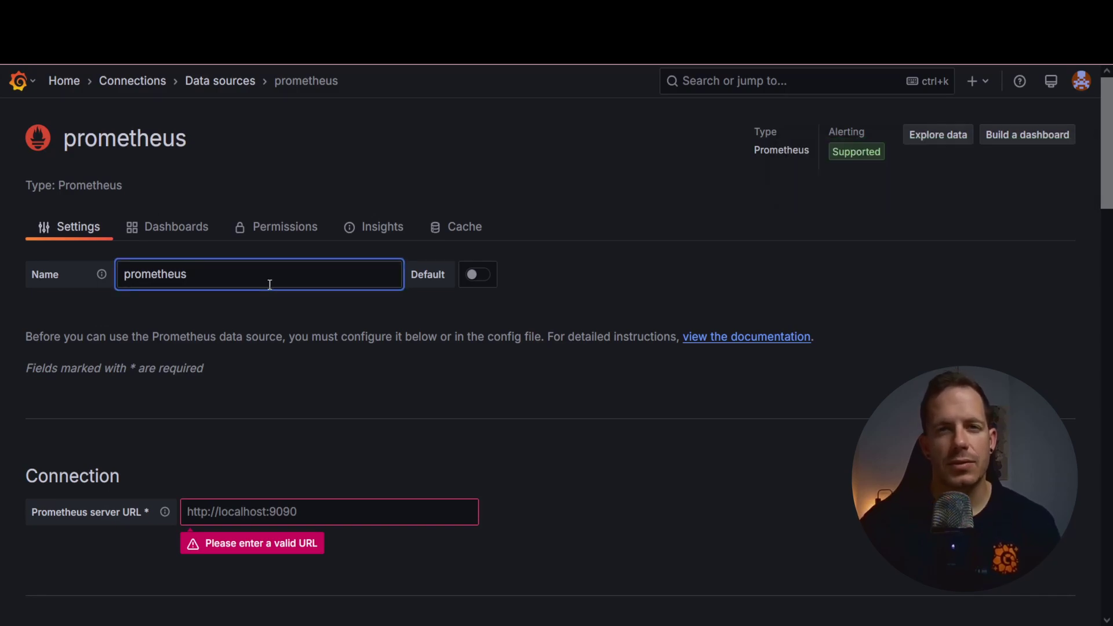
text(-sys-m)
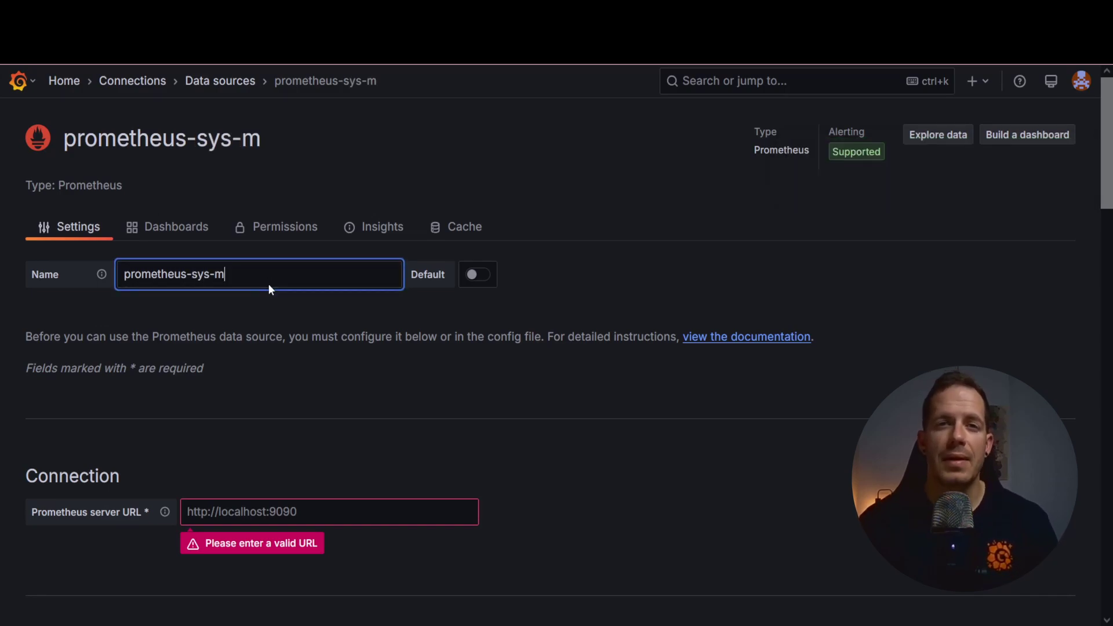
text(etrics)
click(591, 265)
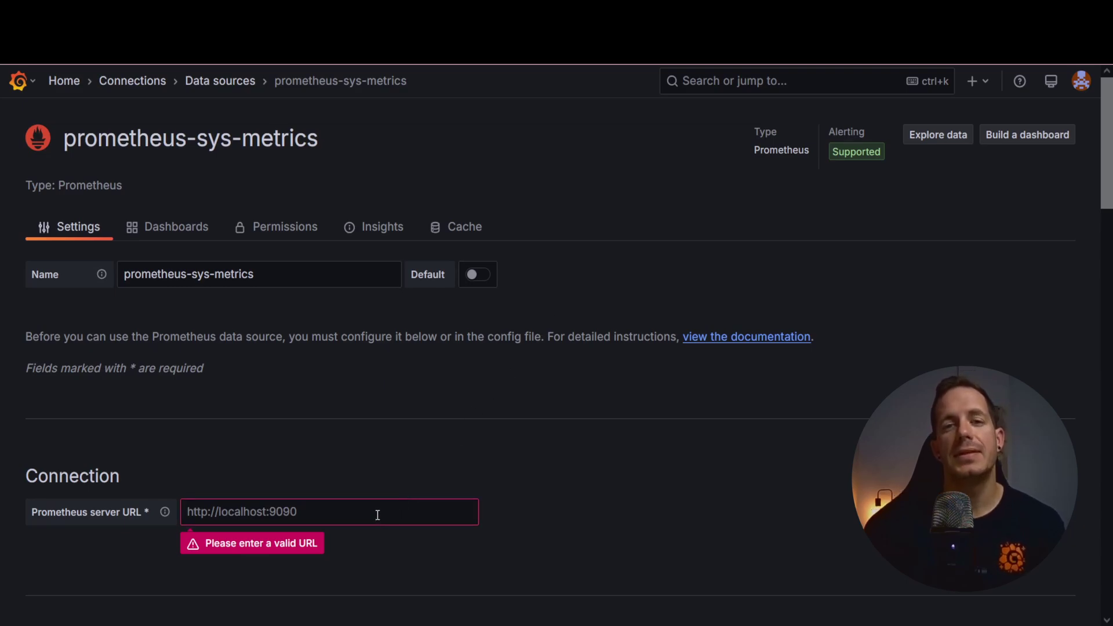
text(http://localhost:9090)
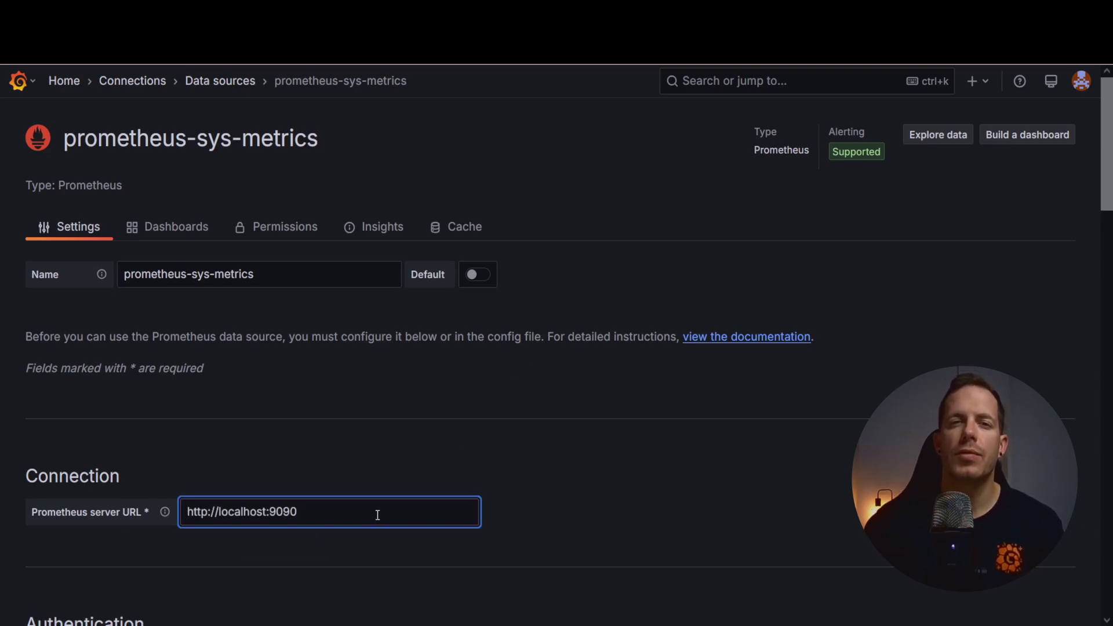
click(527, 525)
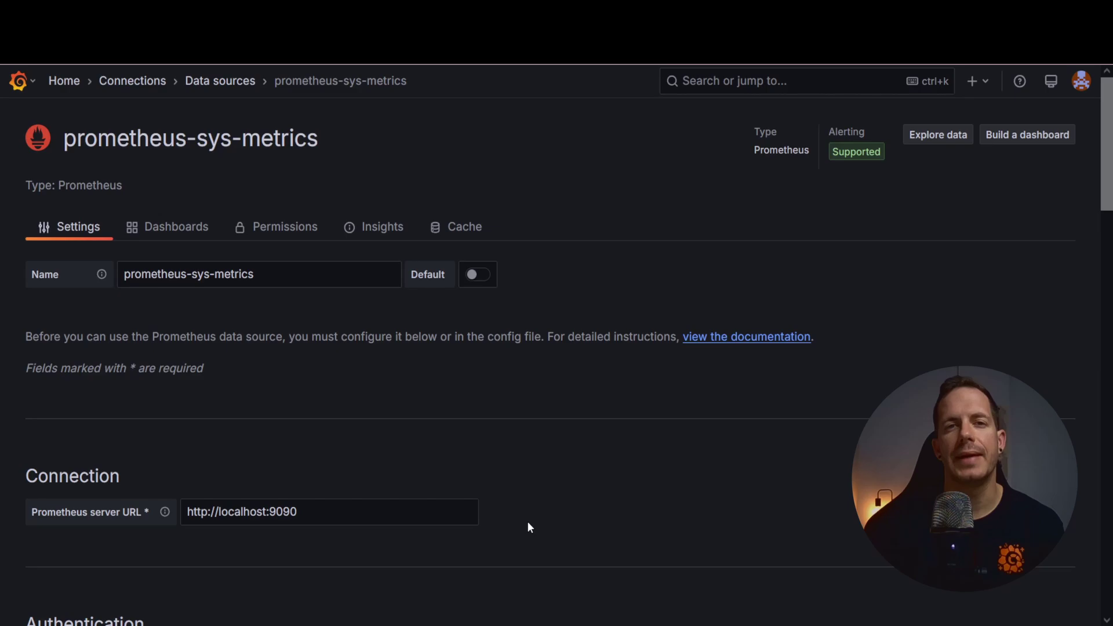
scroll(527, 525, down, 3)
scroll(527, 525, down, 2)
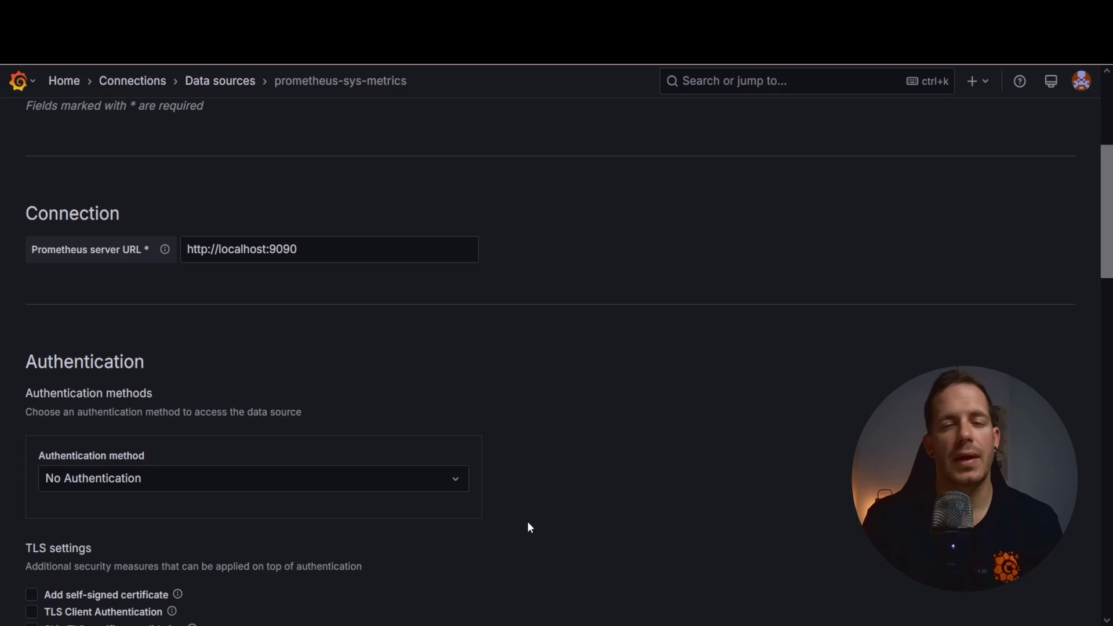
scroll(527, 527, down, 5)
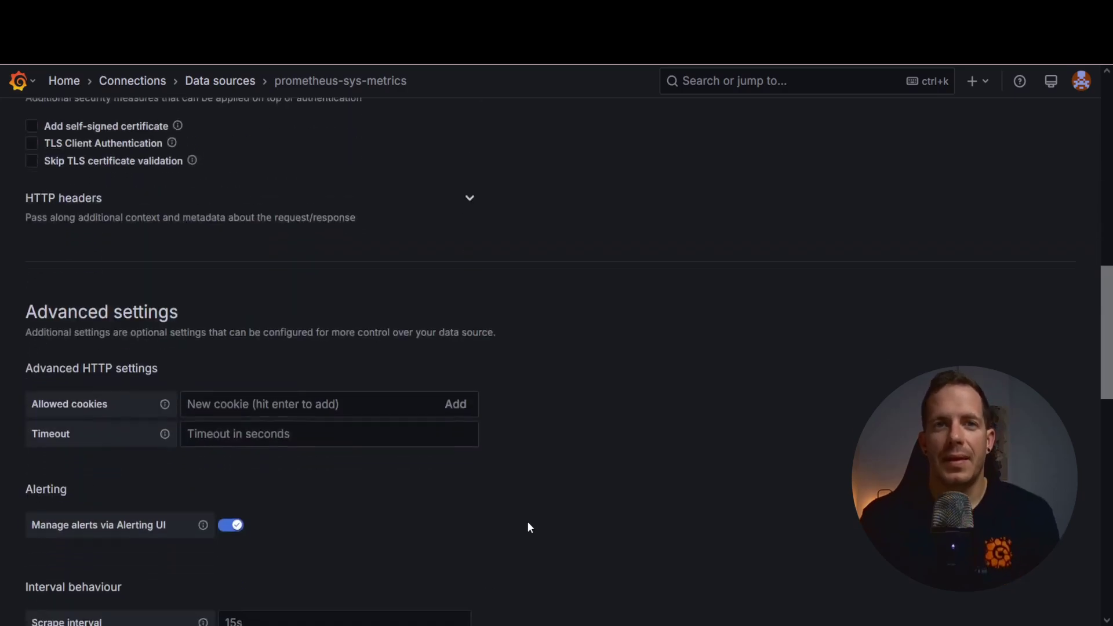
scroll(527, 528, down, 5)
scroll(527, 527, down, 4)
scroll(527, 527, down, 2)
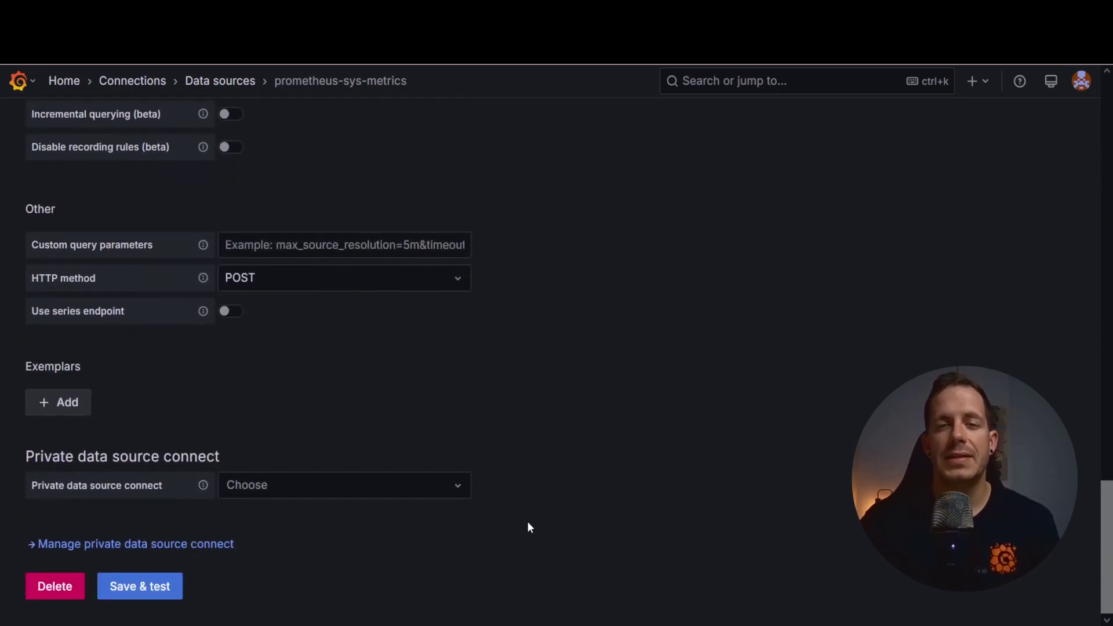
click(450, 485)
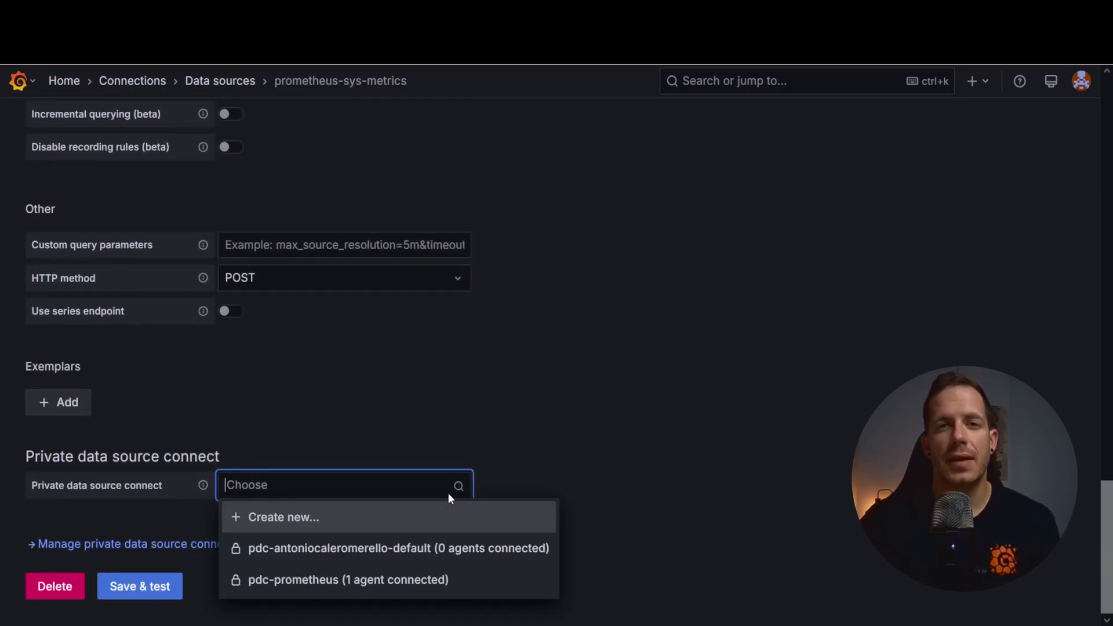
click(347, 580)
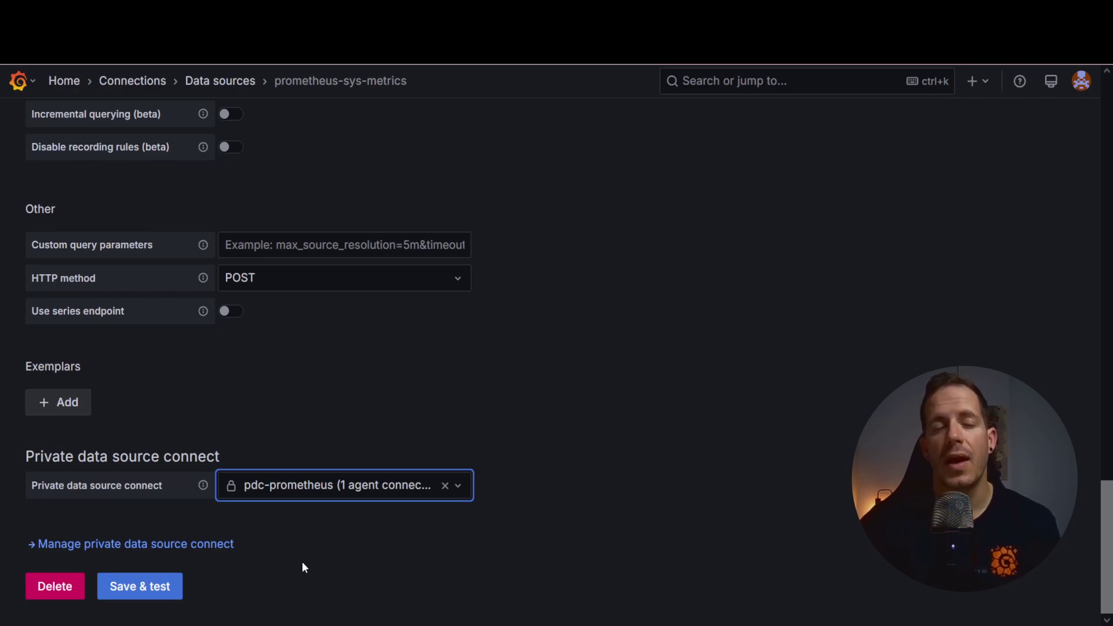
click(303, 568)
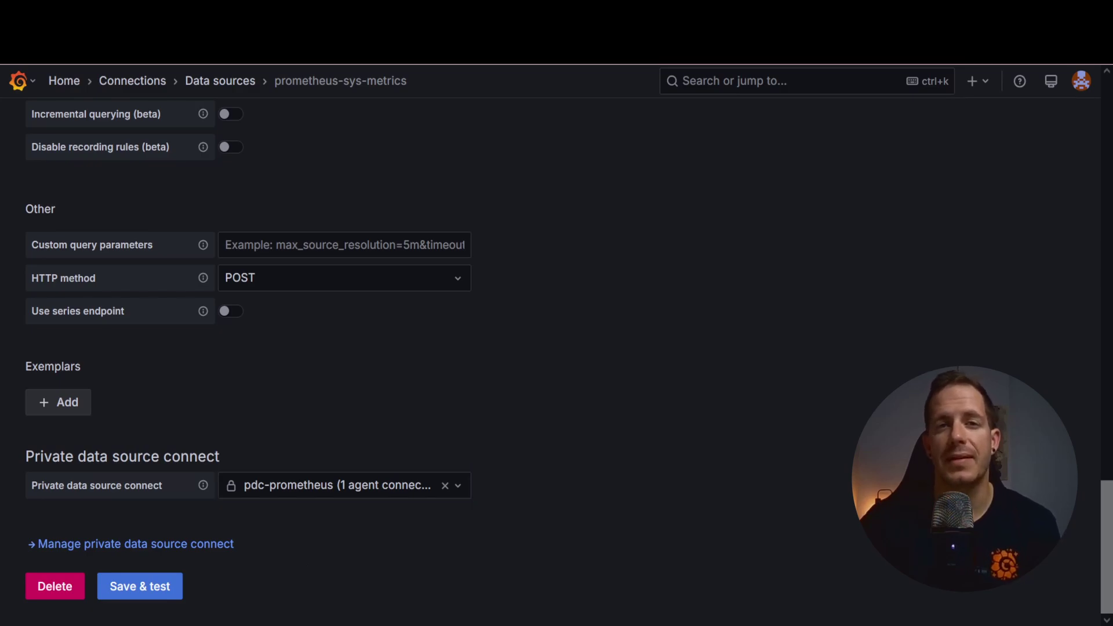
click(162, 588)
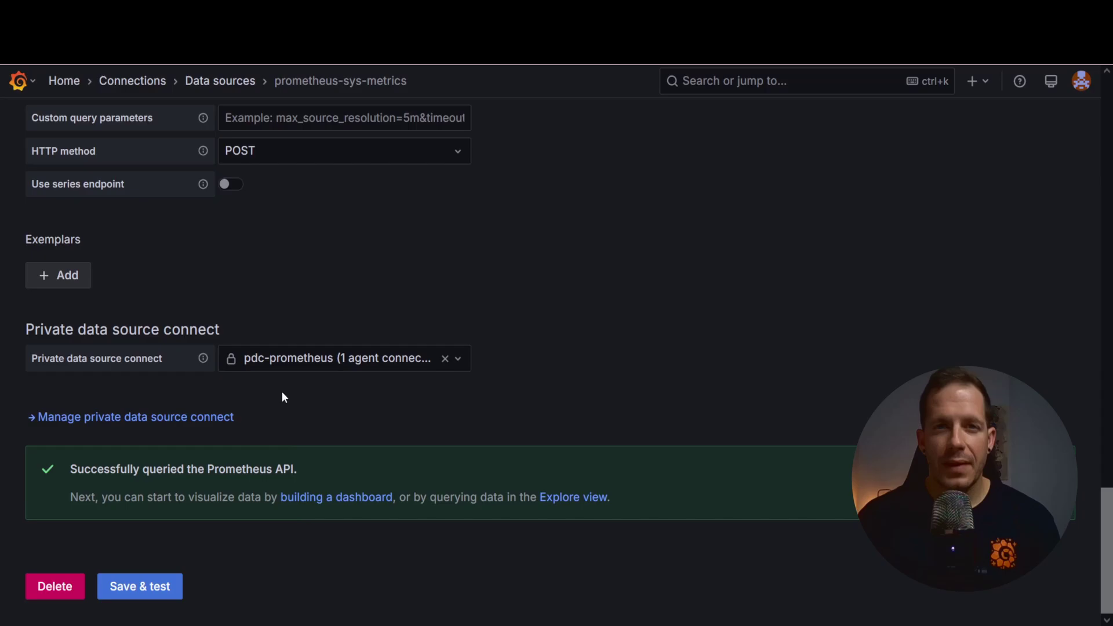
Step: Start Drilldown Metrics and switch its data source to prometheus-sys-metrics
click(38, 82)
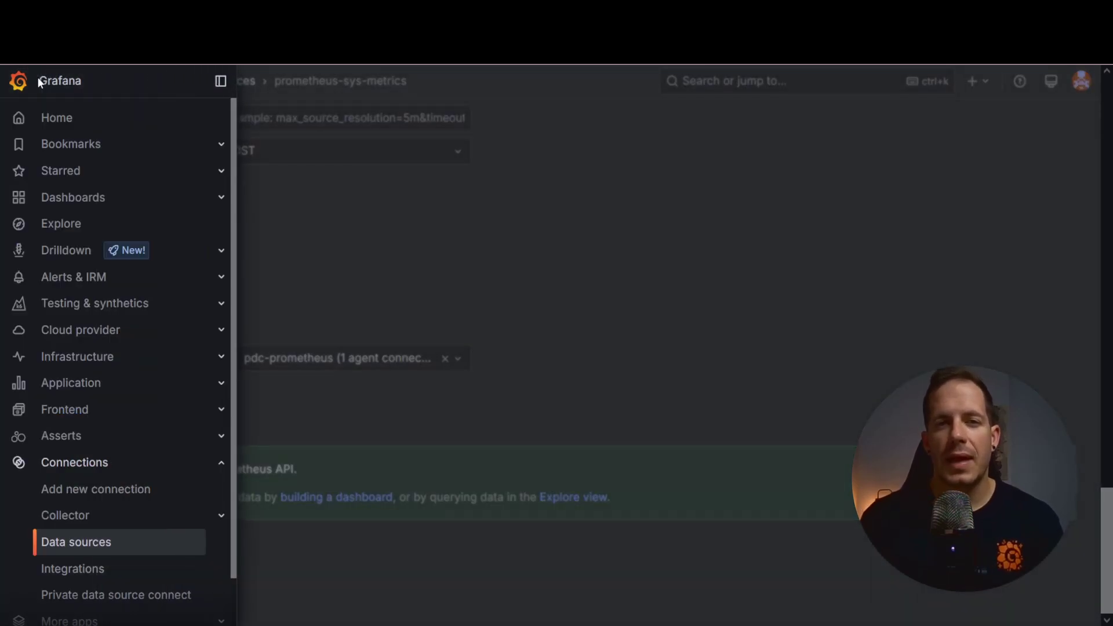
click(221, 250)
click(61, 277)
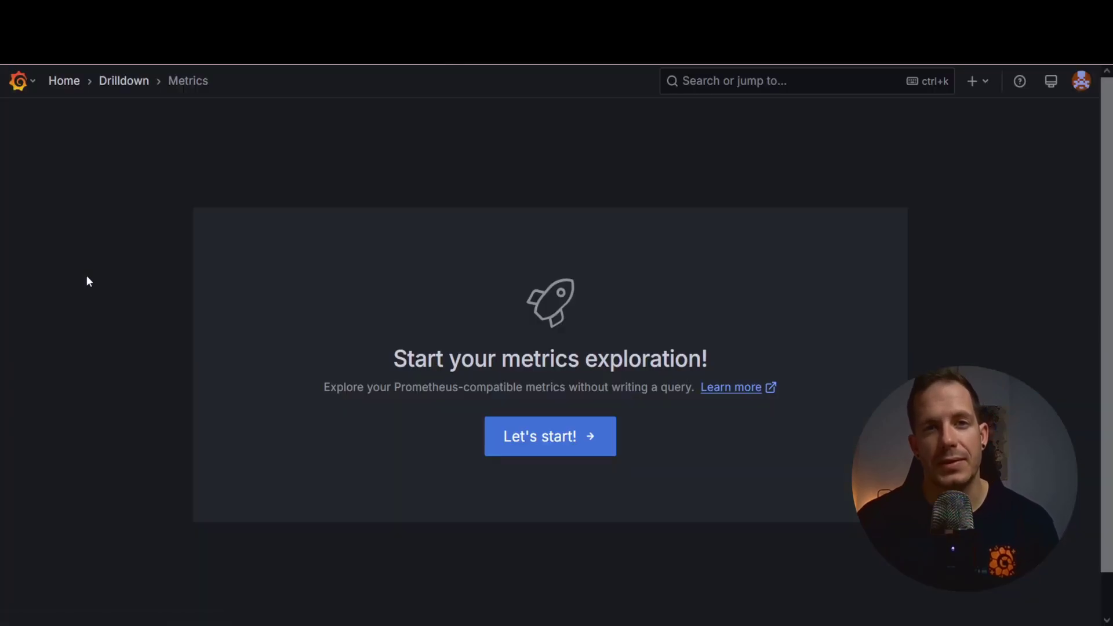
click(525, 446)
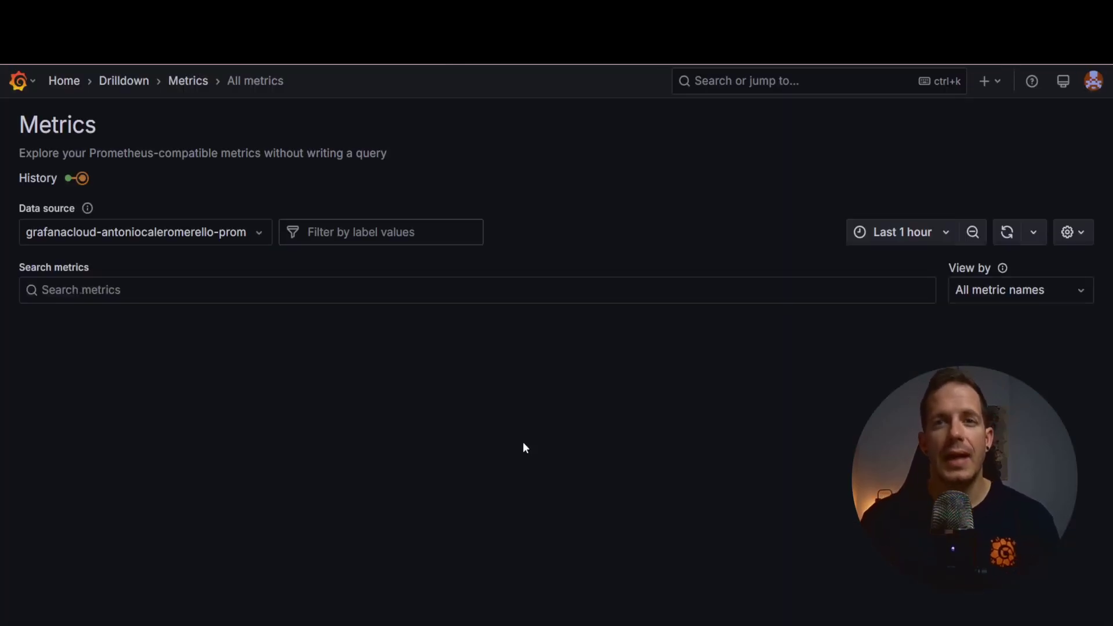
click(212, 234)
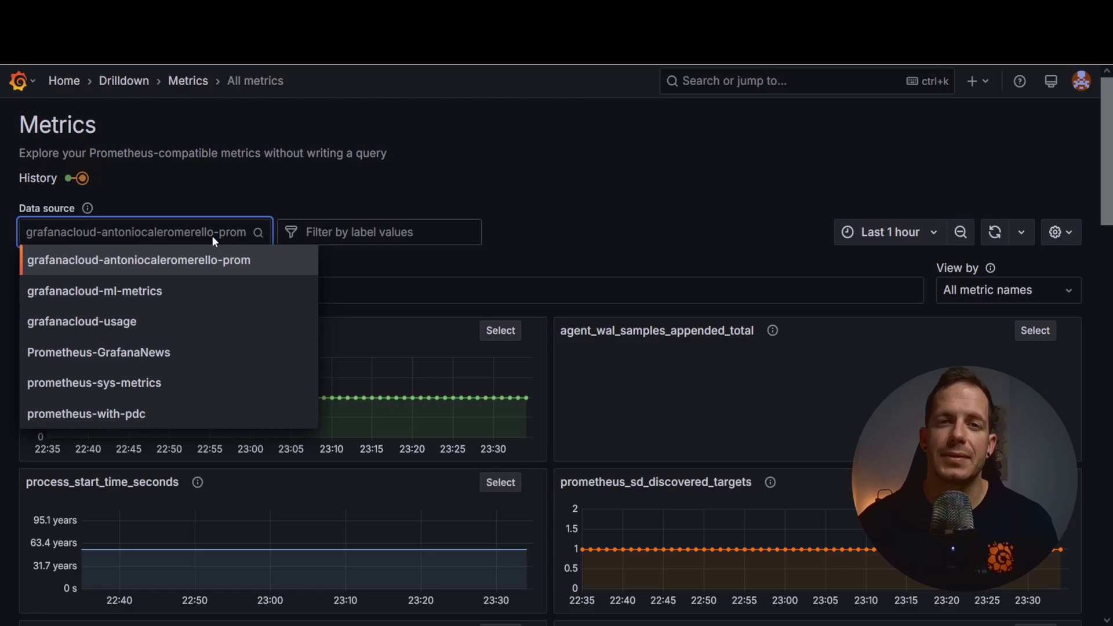
text(prom)
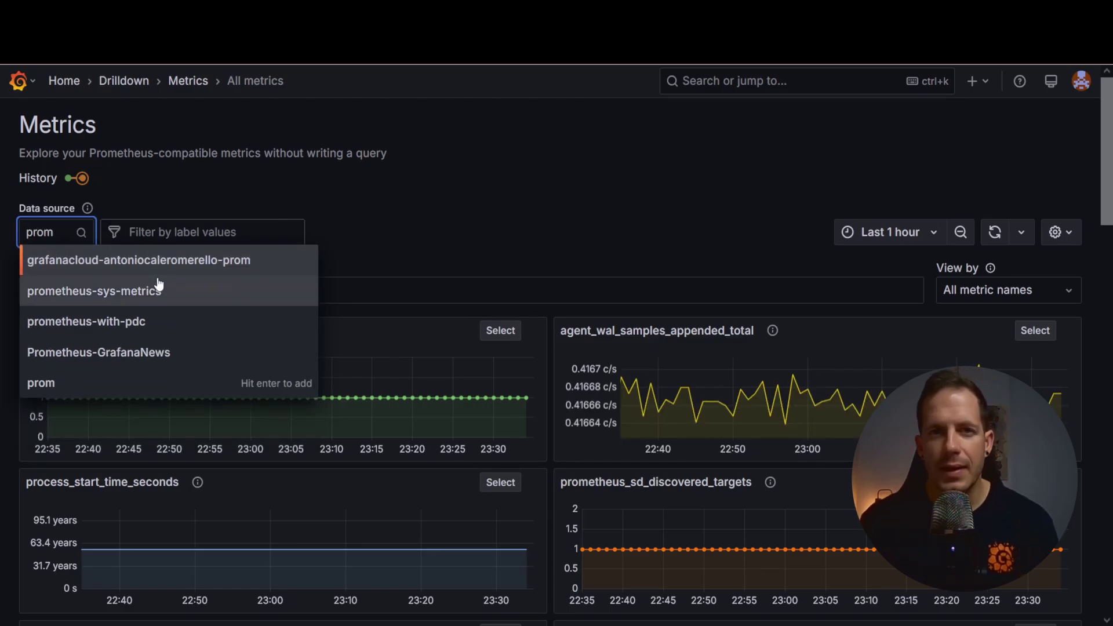
click(94, 291)
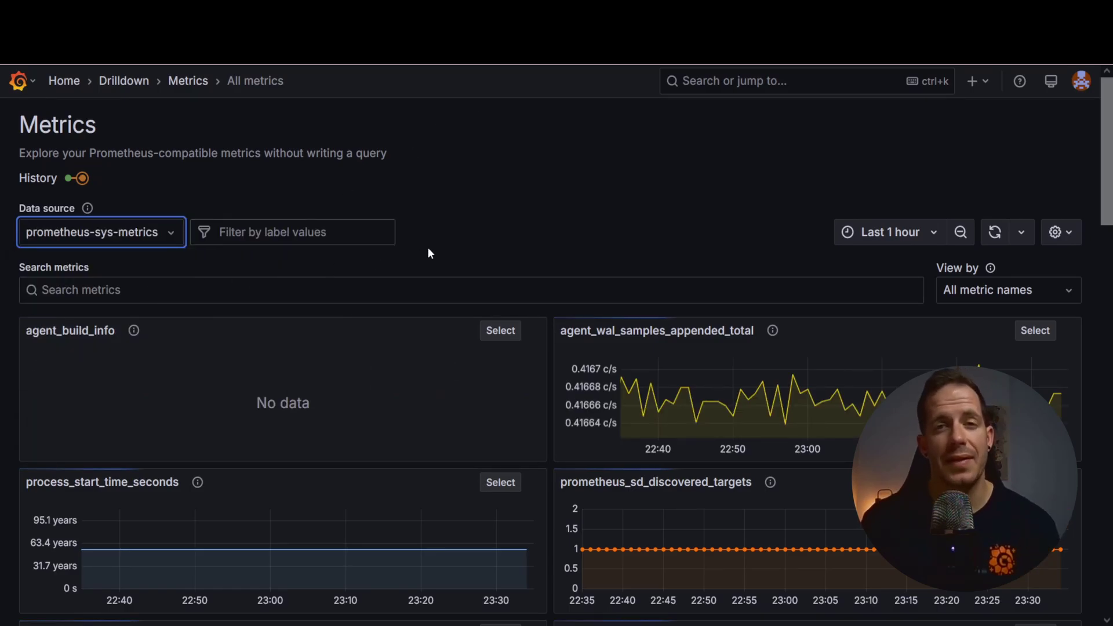